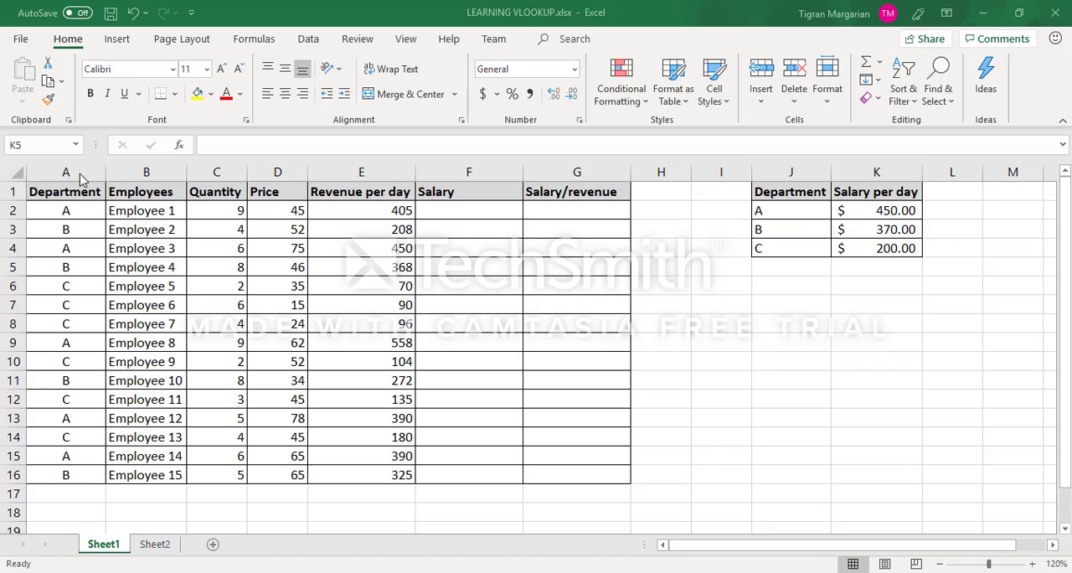
drag(79, 171, 569, 171)
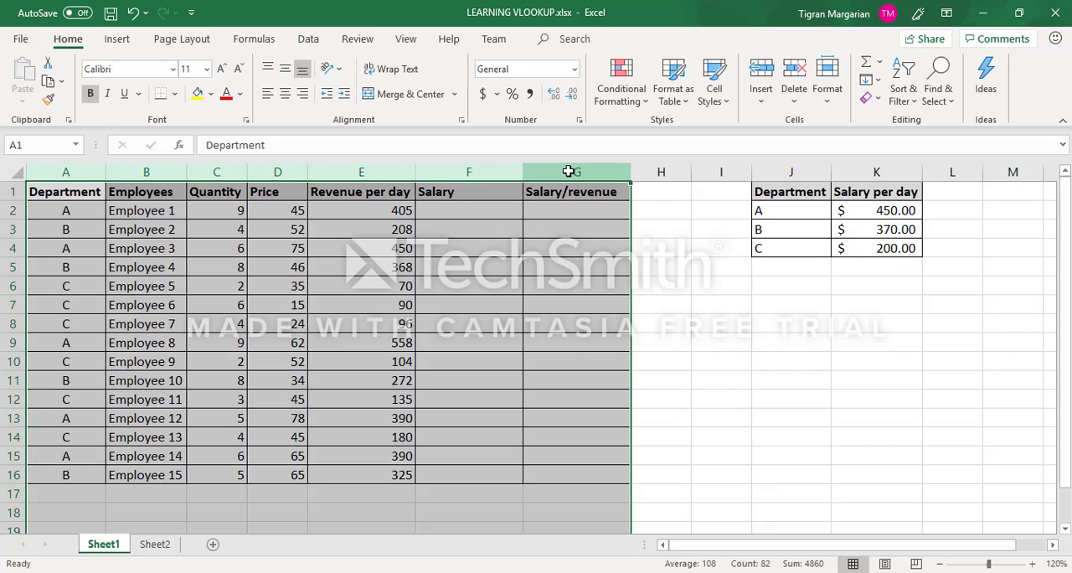
click(776, 171)
drag(775, 171, 898, 174)
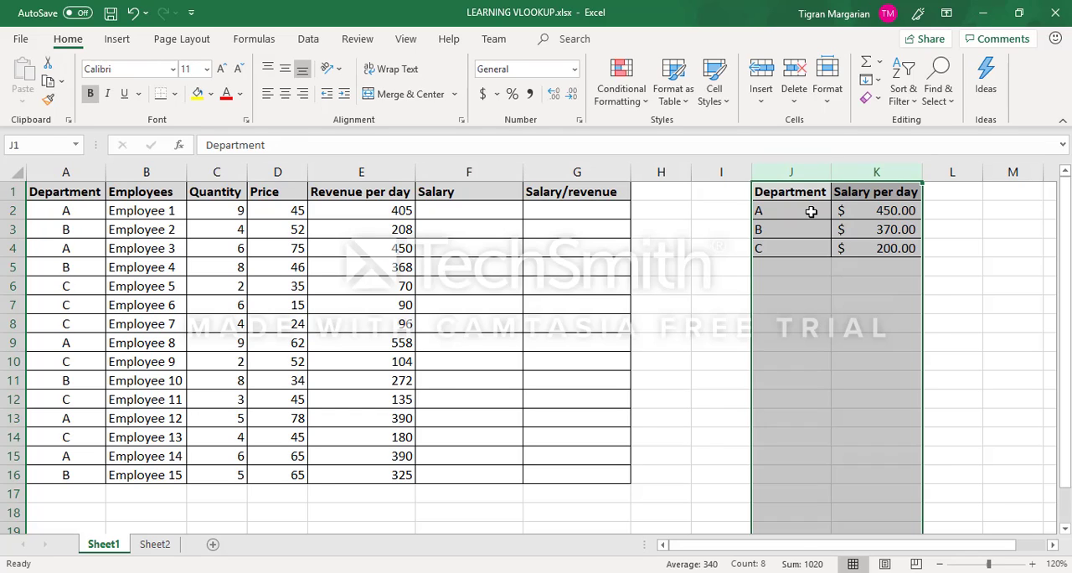
Step: Name the department salary range J2:K4, without its header row, salary_table
drag(811, 211, 885, 245)
click(51, 145)
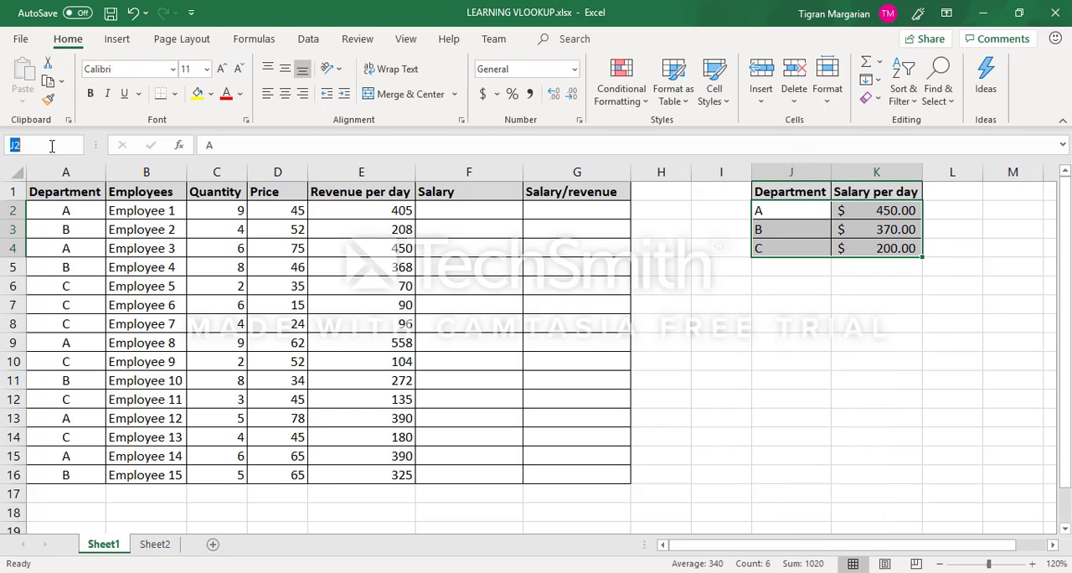
text(salary_tav)
key(BackSpace)
text(ble)
key(Return)
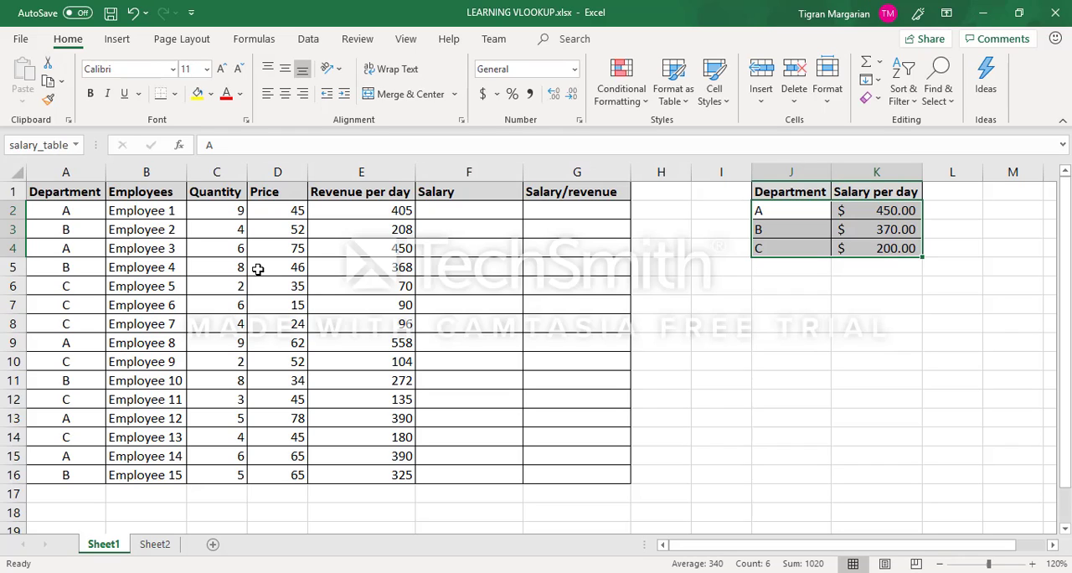
Step: Enter the exact-match formula =VLOOKUP(A2, salary_table, 2, false) in cell F2 of the Salary column
click(441, 214)
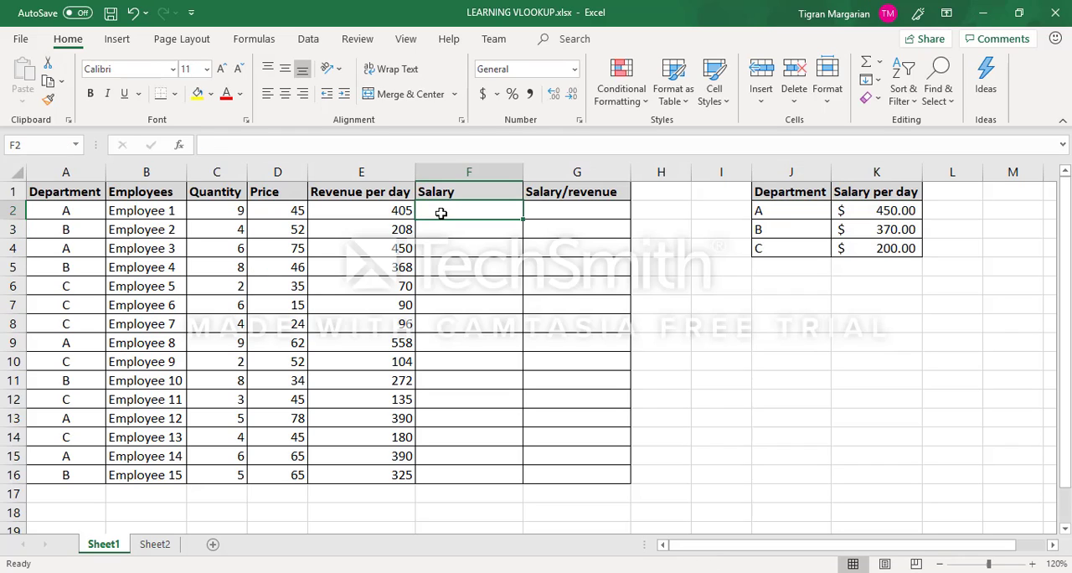
text(=)
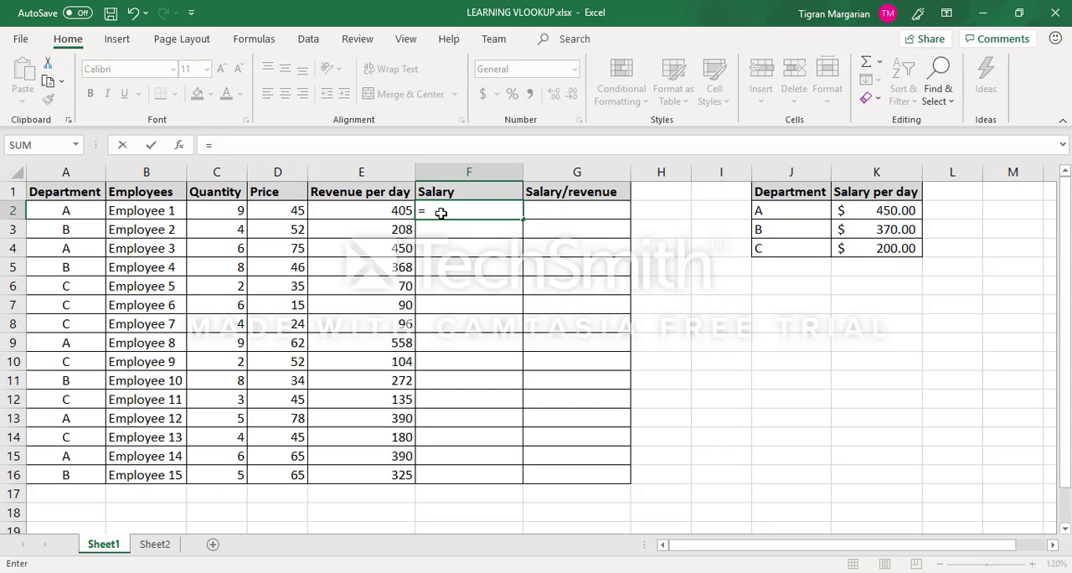
text(vloo)
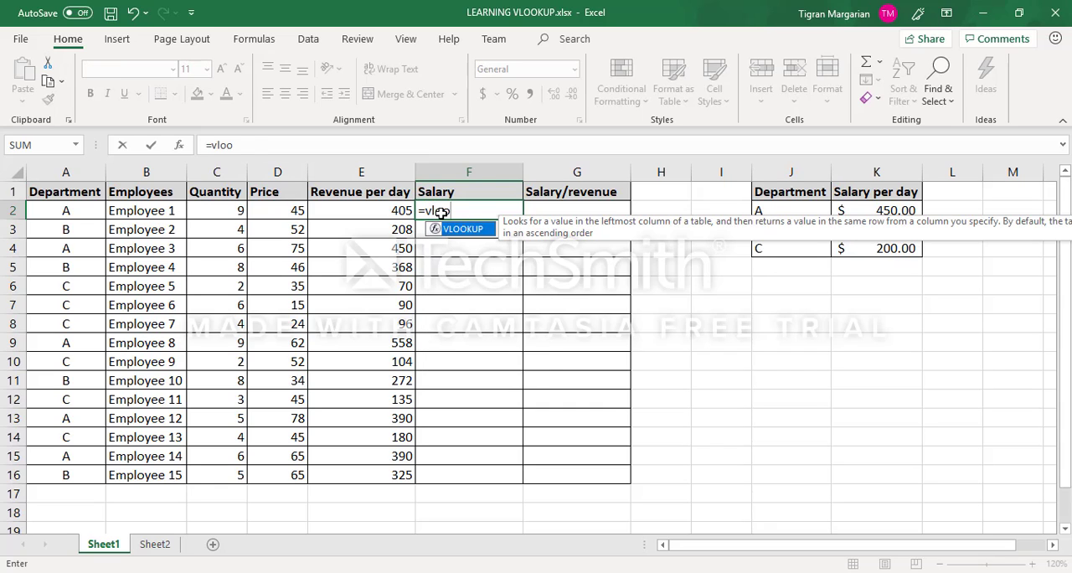
key(Tab)
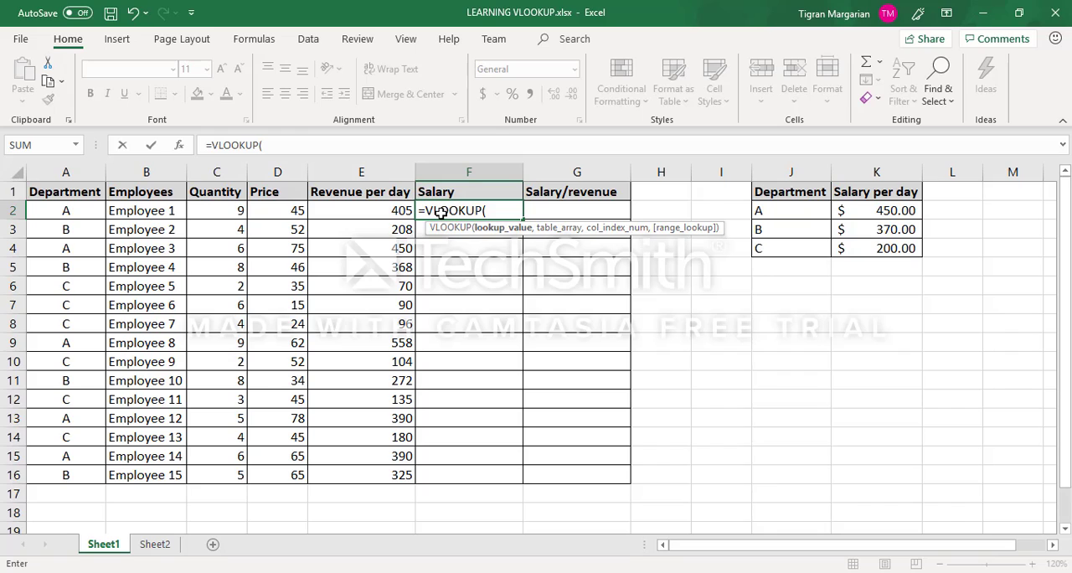
click(85, 210)
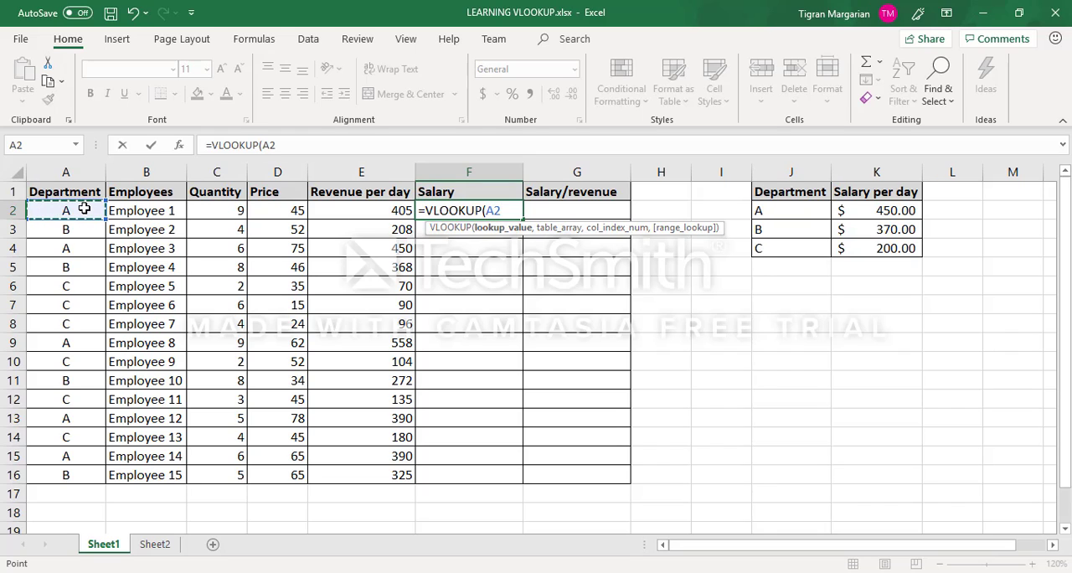
text(,)
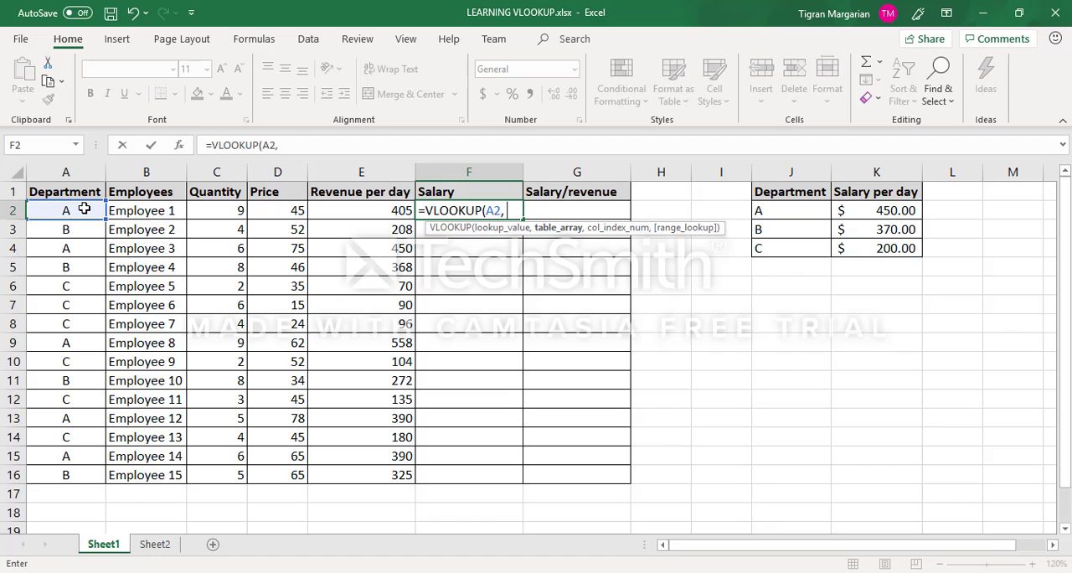
text( salary_table)
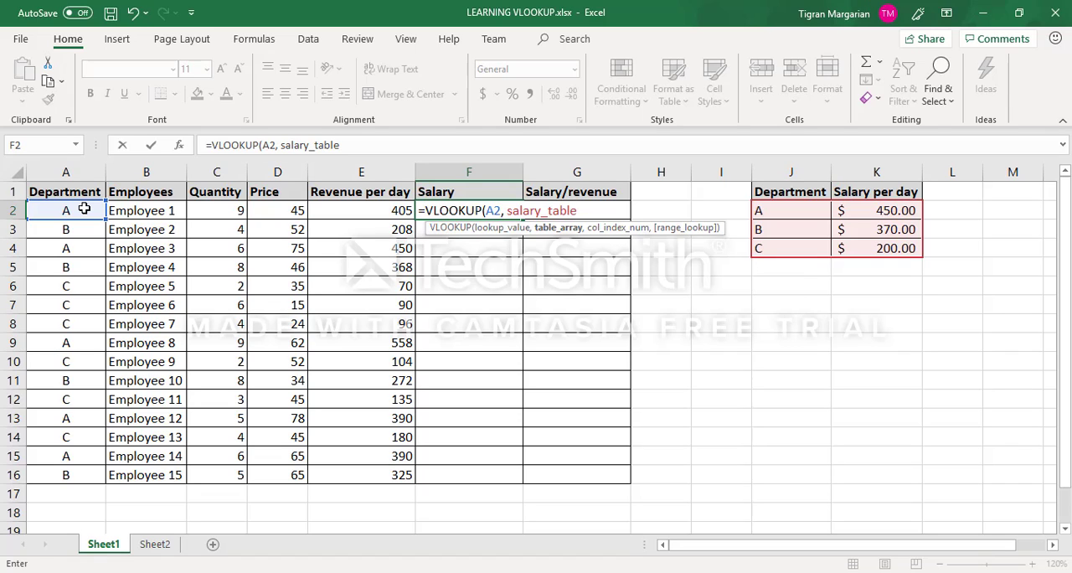
text(, ,)
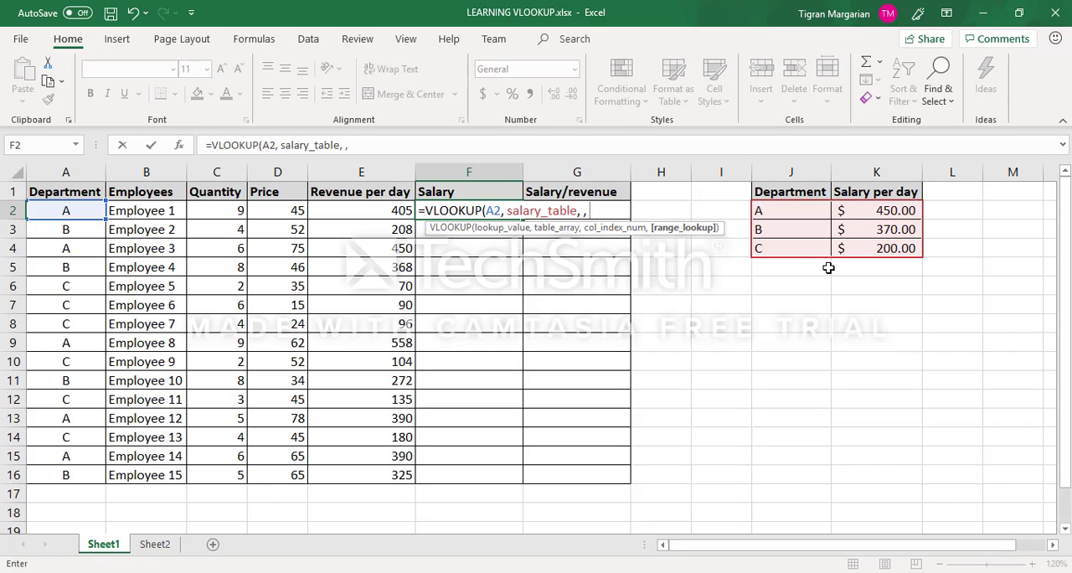
key(BackSpace)
text(2)
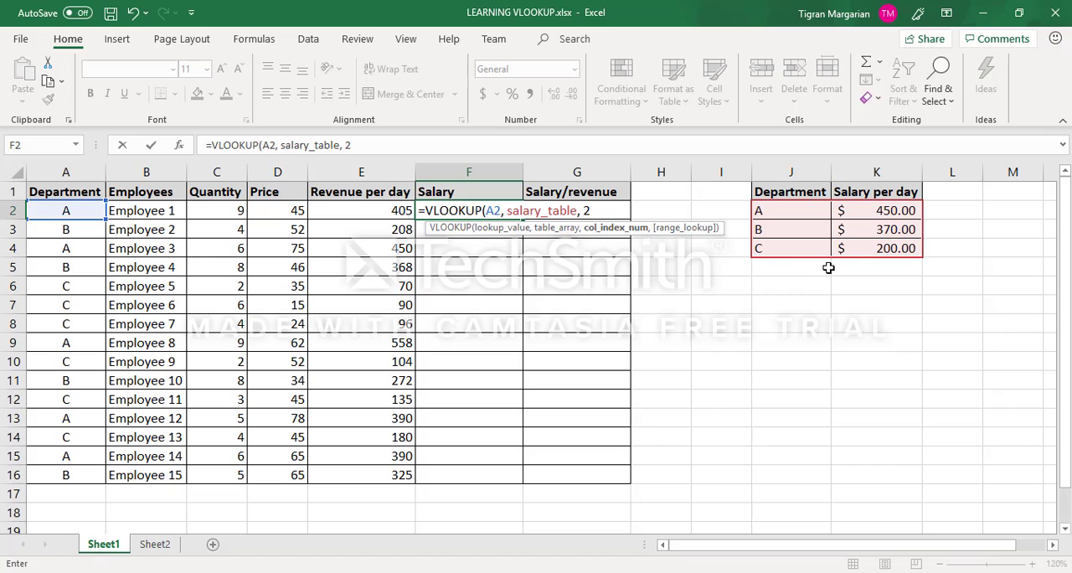
text(,)
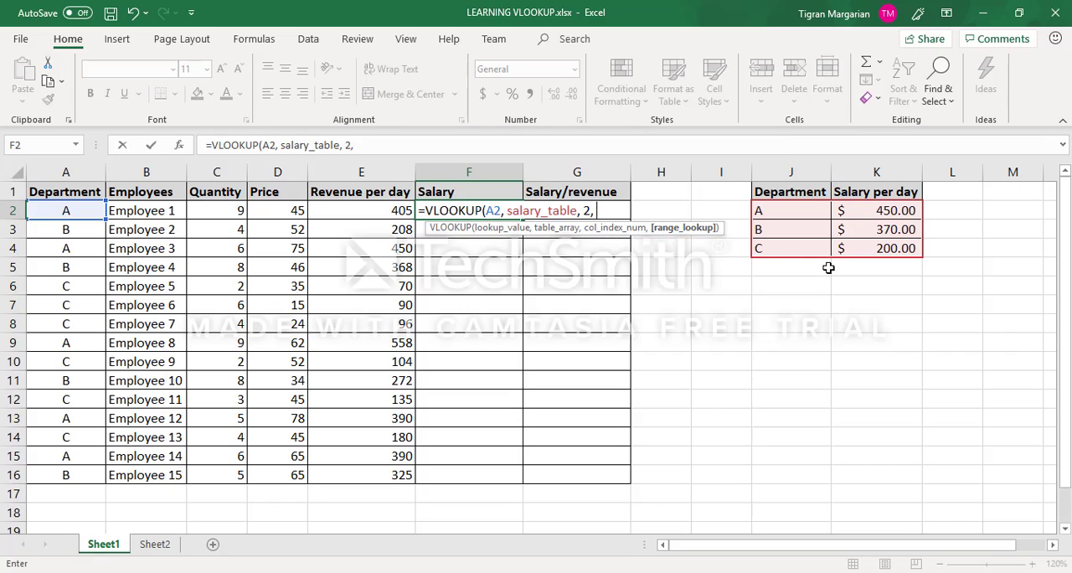
text(false)
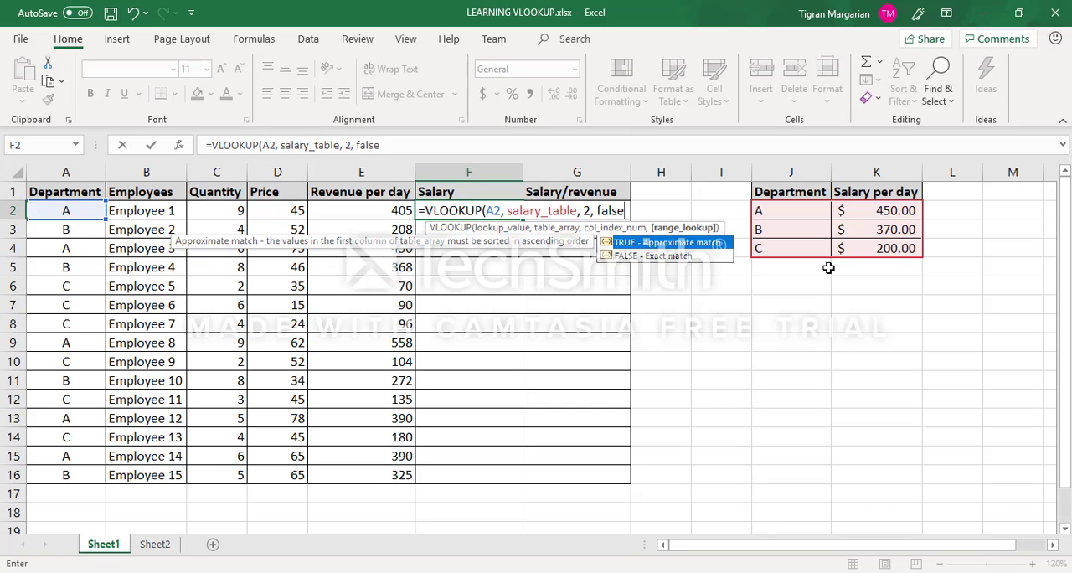
text())
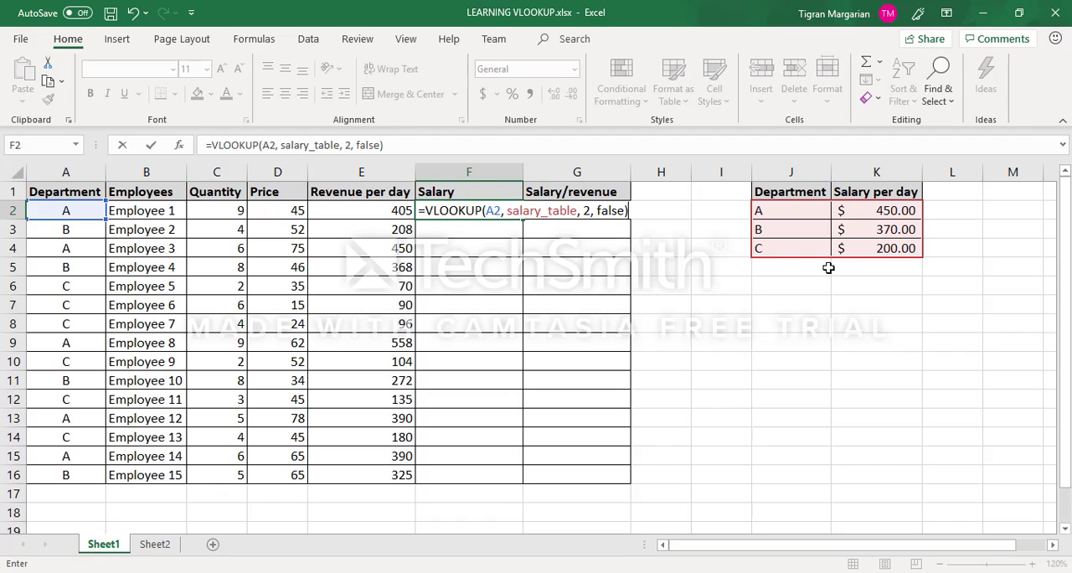
key(Return)
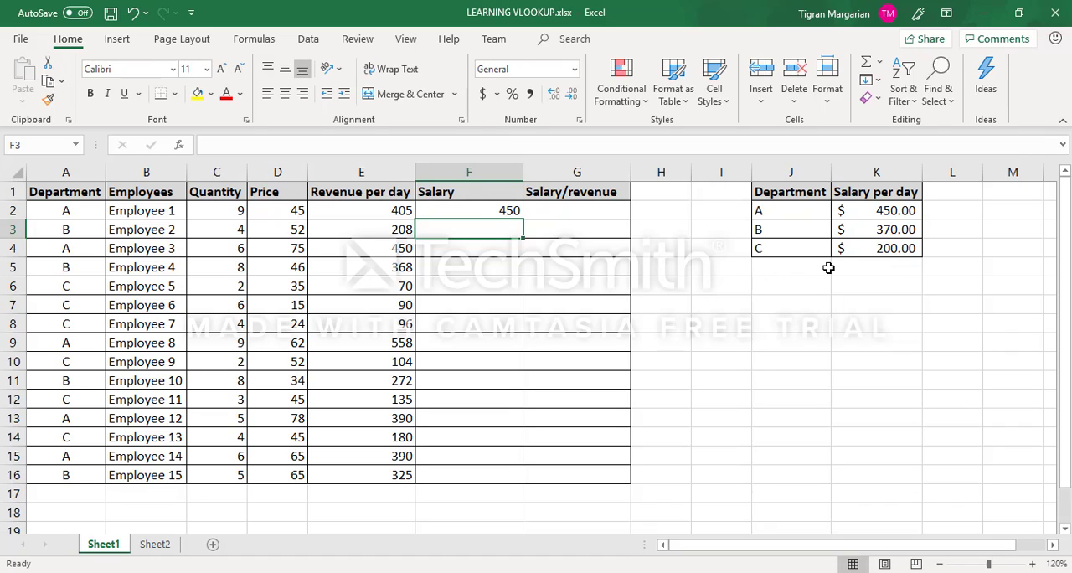
Step: Fill the Salary formula in F2 down the column to F16 for all employees
click(81, 214)
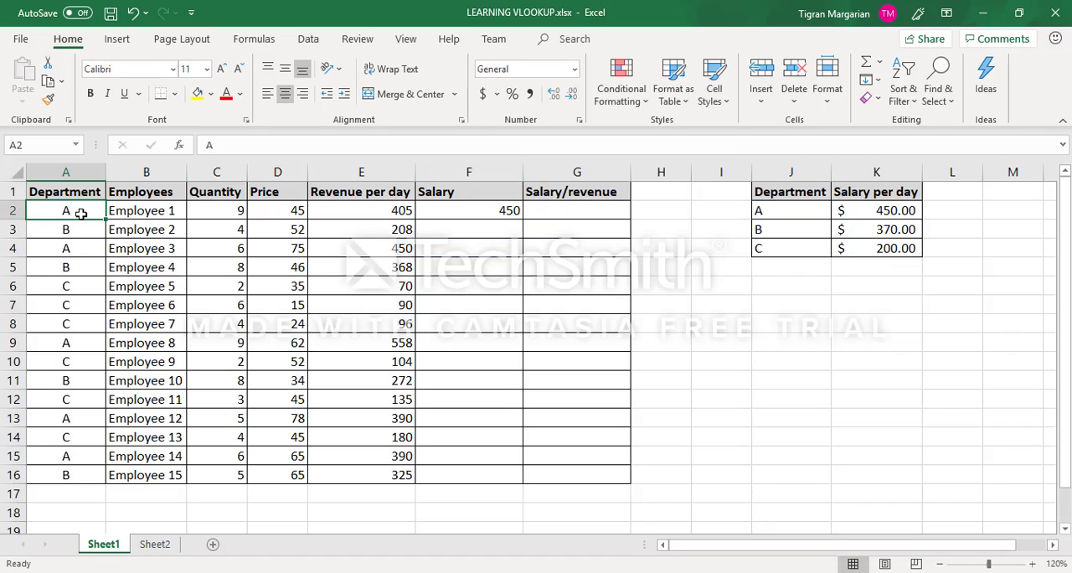
click(117, 210)
click(71, 212)
click(496, 213)
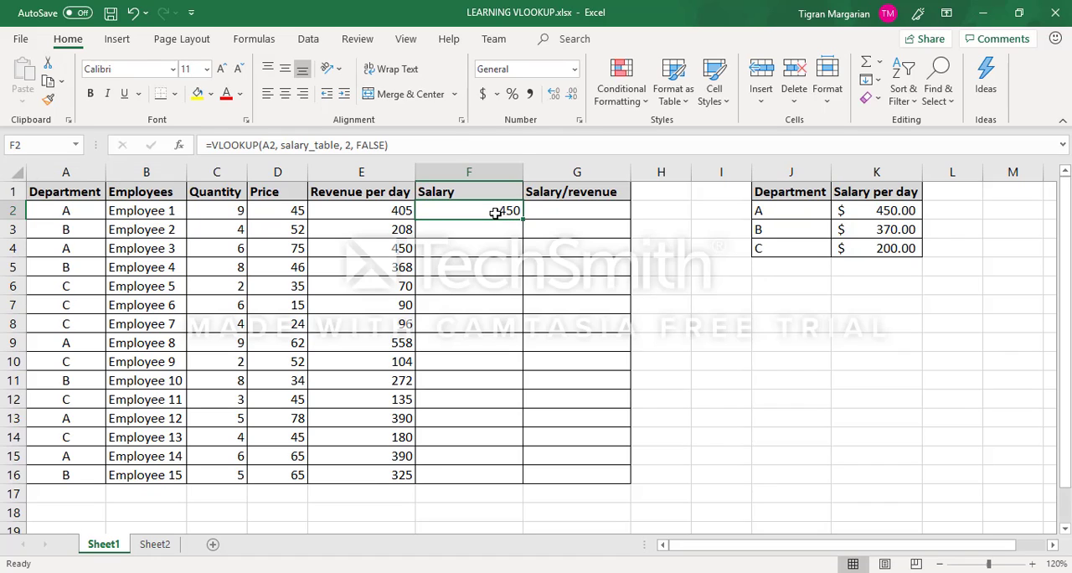
double_click(524, 219)
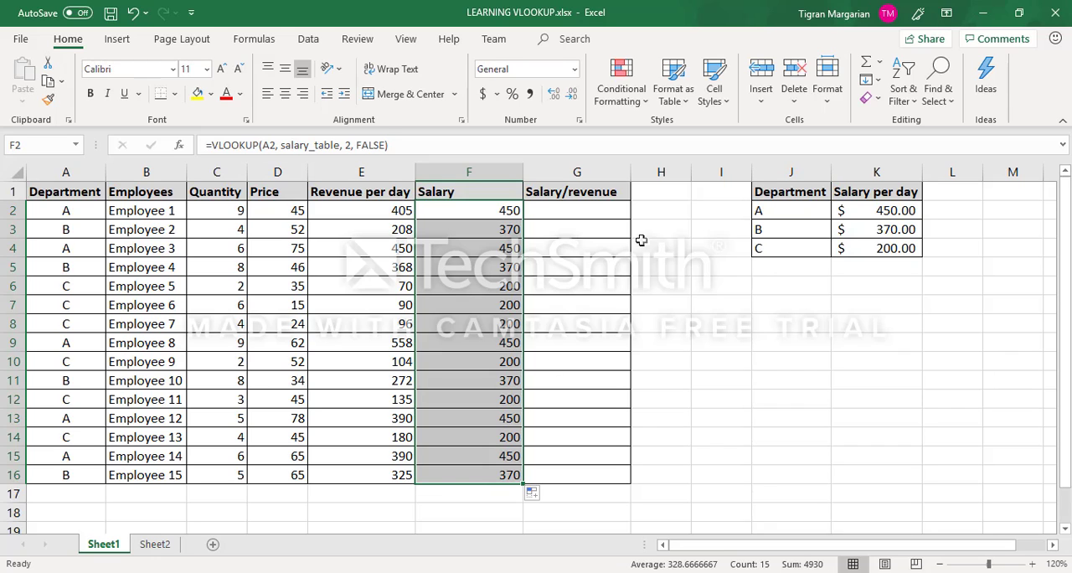
Step: Enter =VLOOKUP(A2, salary_table, 2, 0)/E2 in cell G2 to calculate the first employee's salary-to-revenue ratio
click(615, 208)
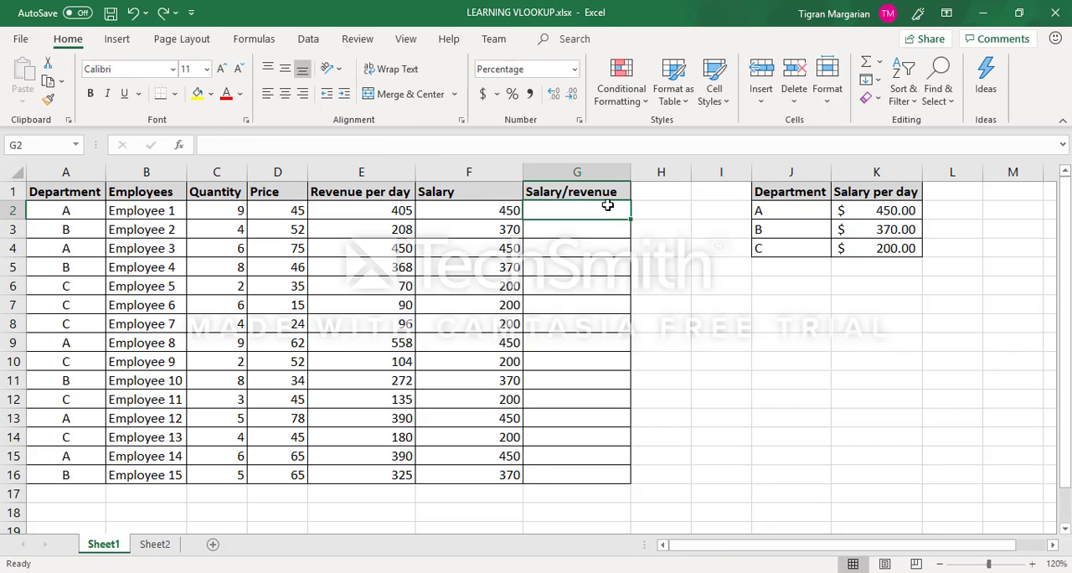
text(=VLOOKUP()
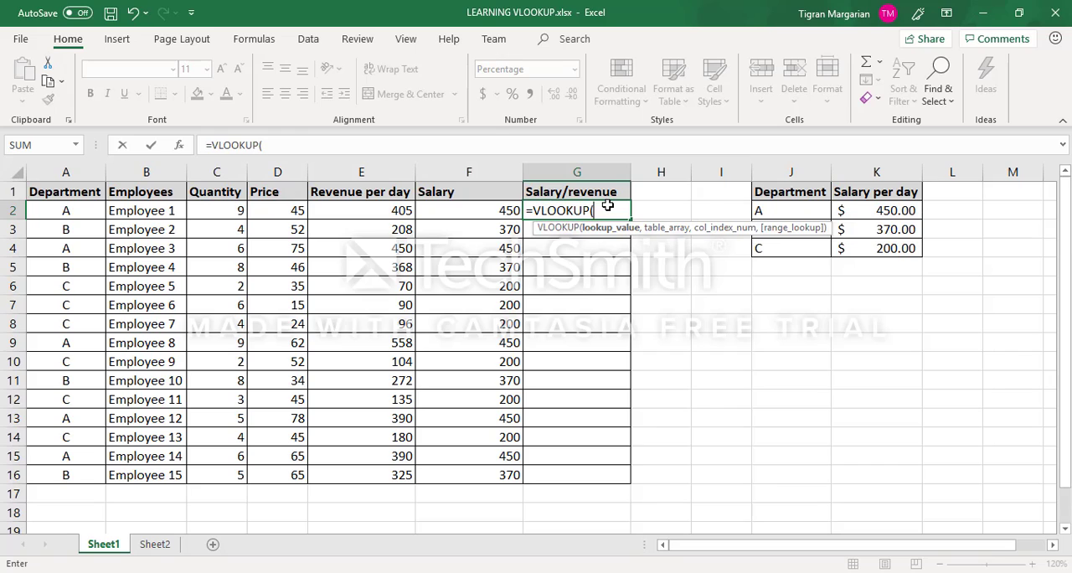
click(89, 204)
text(,)
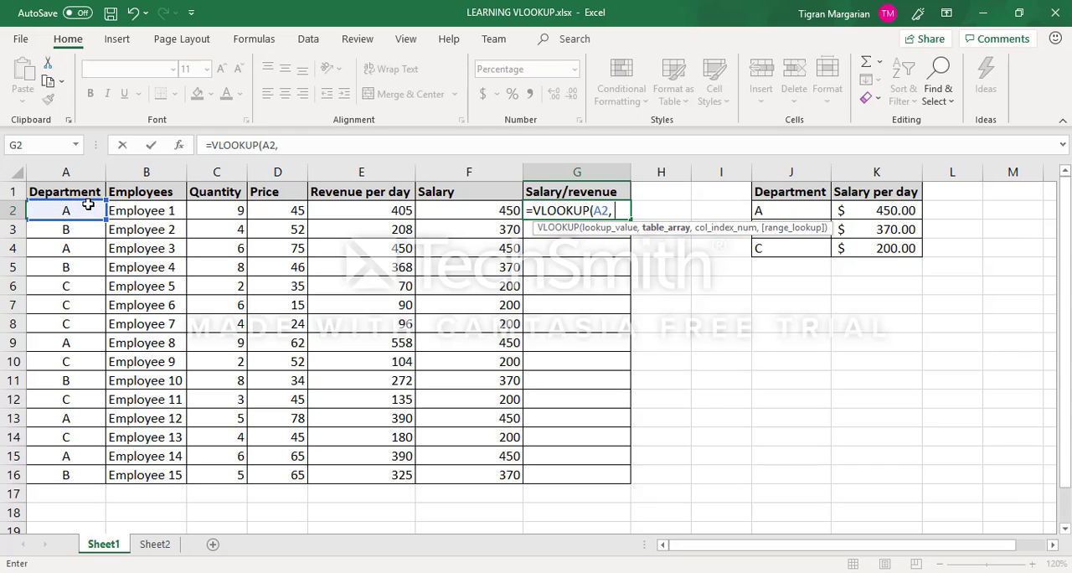
text( s)
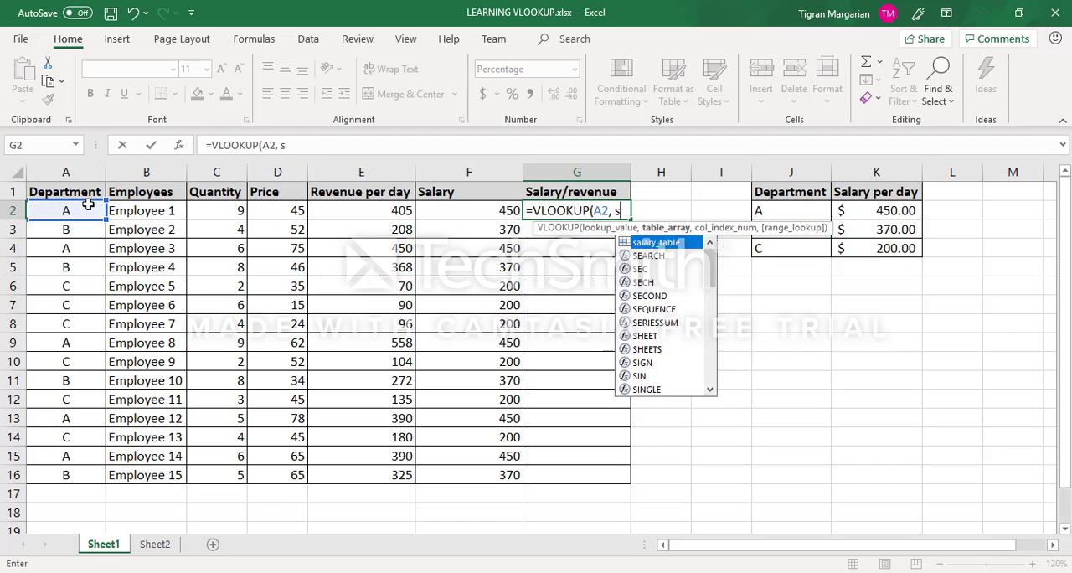
text(alary_table, )
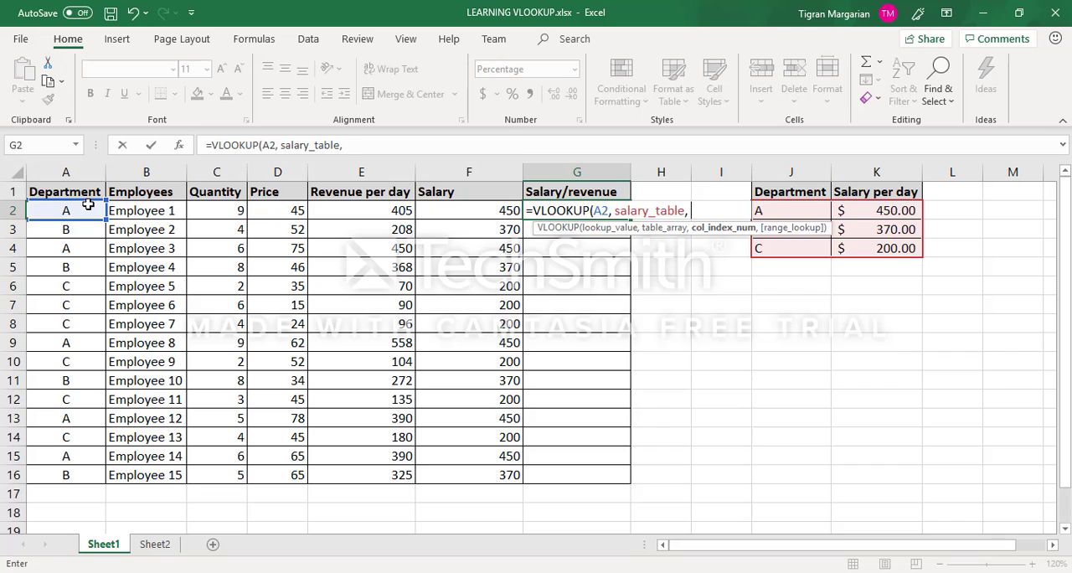
text(2)
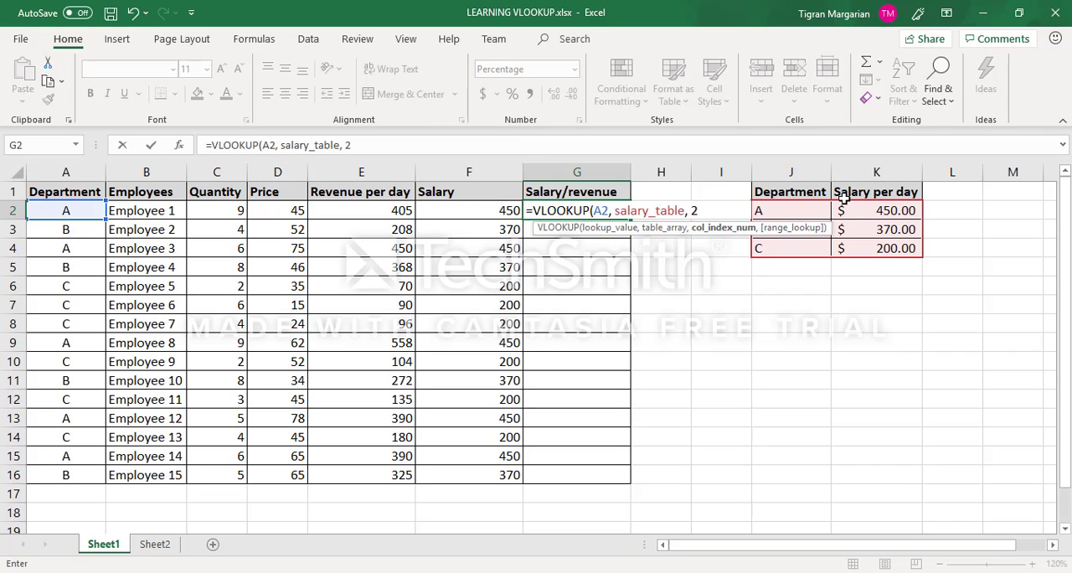
text(, )
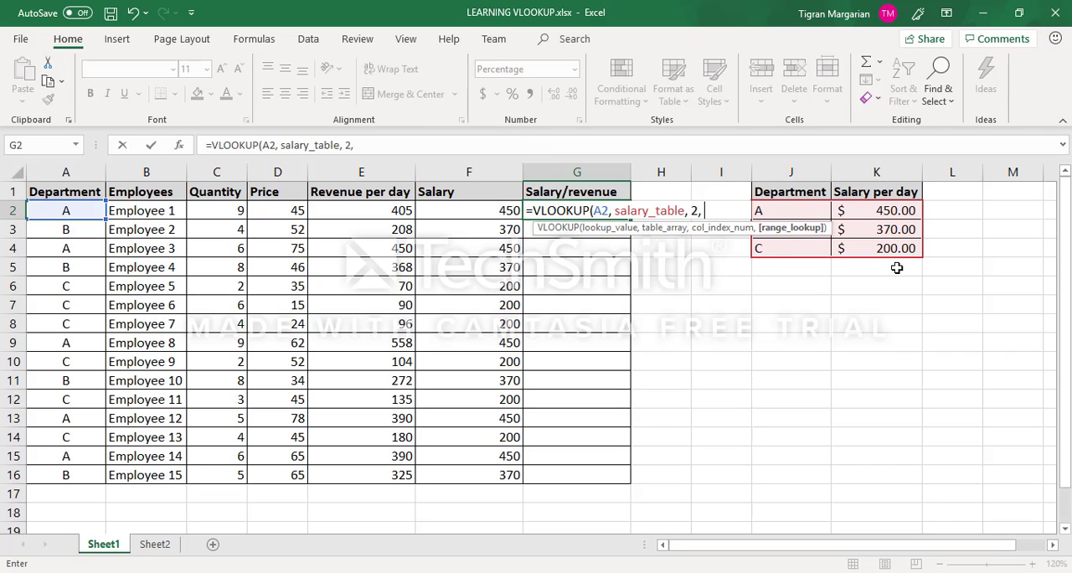
text(0)
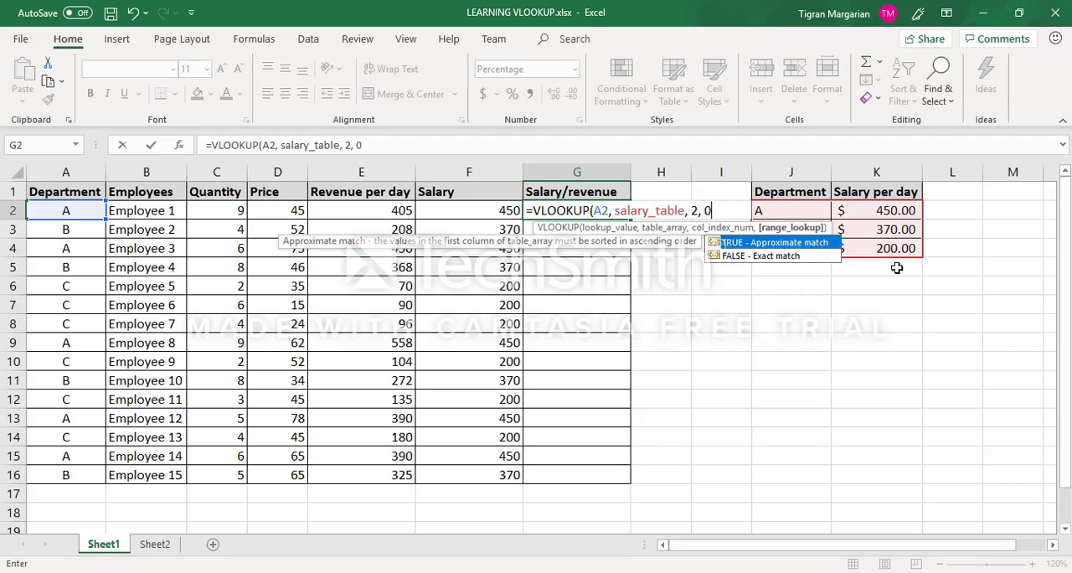
text())
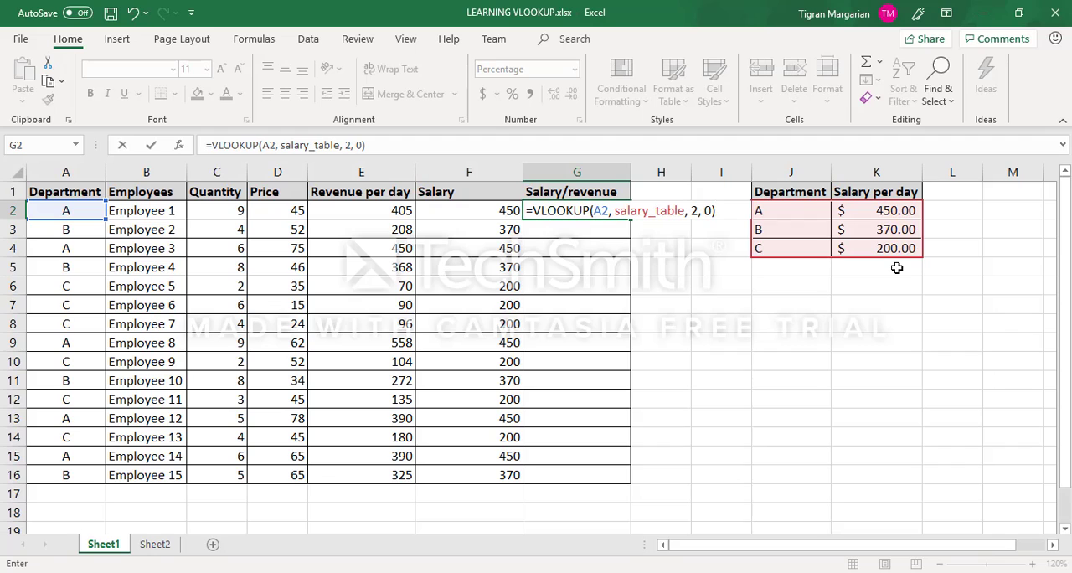
text(/)
click(374, 210)
key(Return)
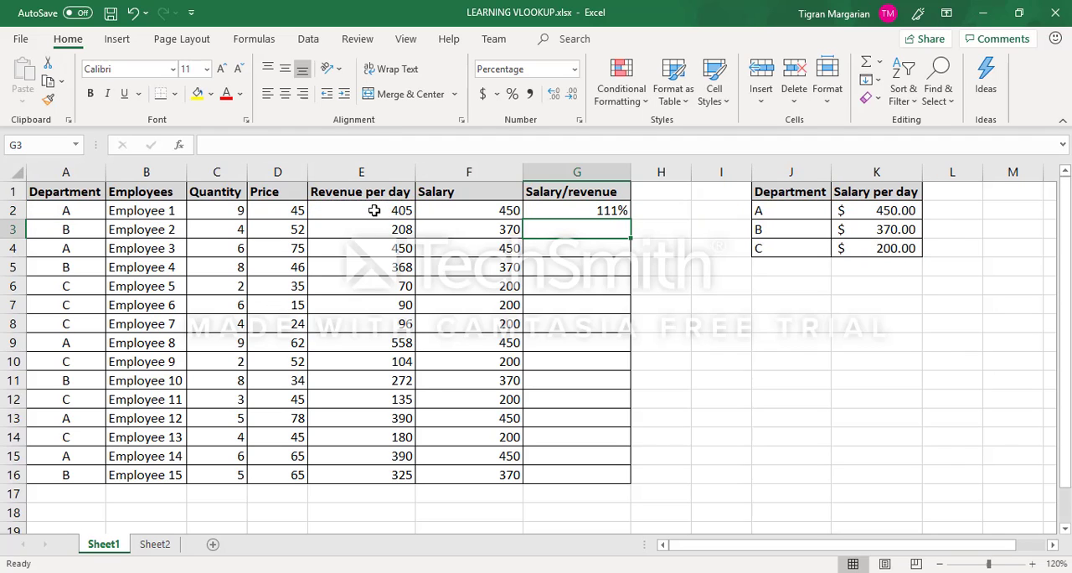
Step: Fill the Salary/revenue formula in G2 down the column to G16
click(605, 210)
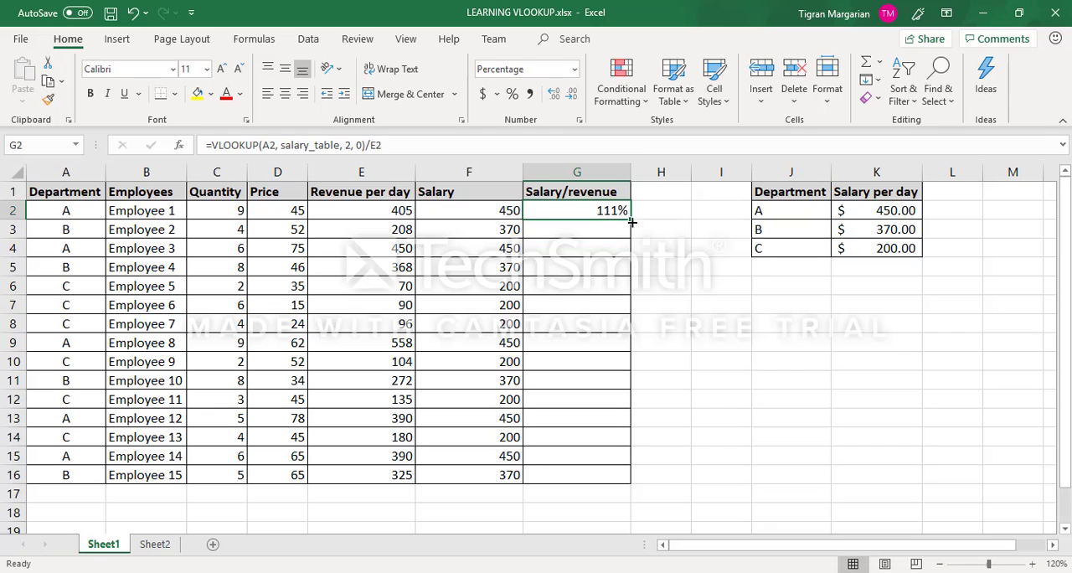
drag(633, 220, 633, 478)
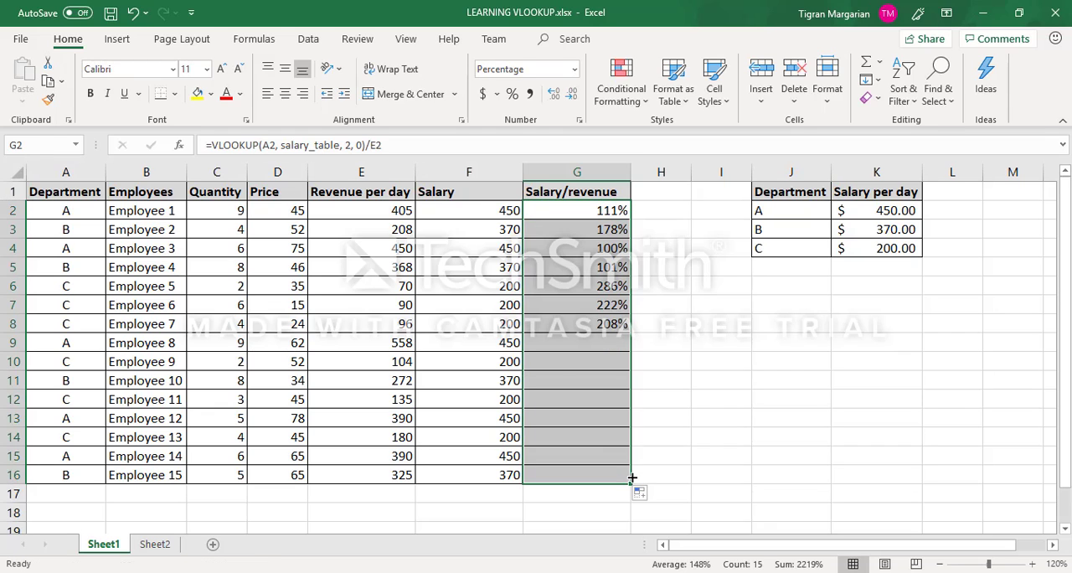